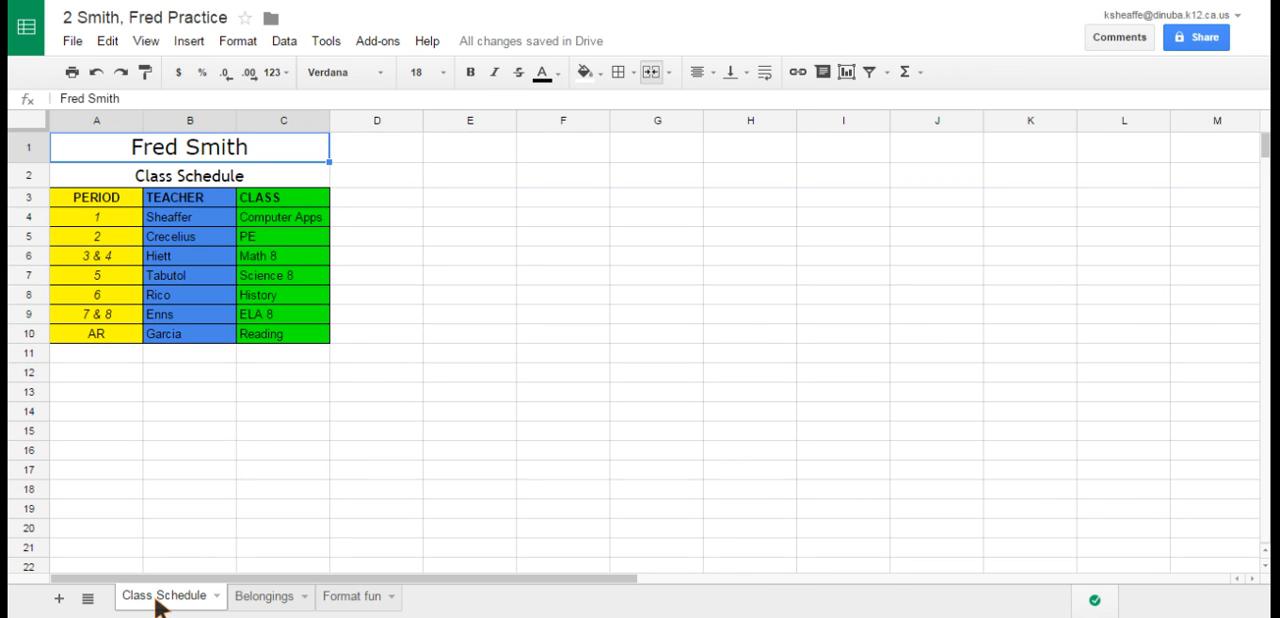
- Add a new sheet to the workbook and rename it Fast Food
click(279, 600)
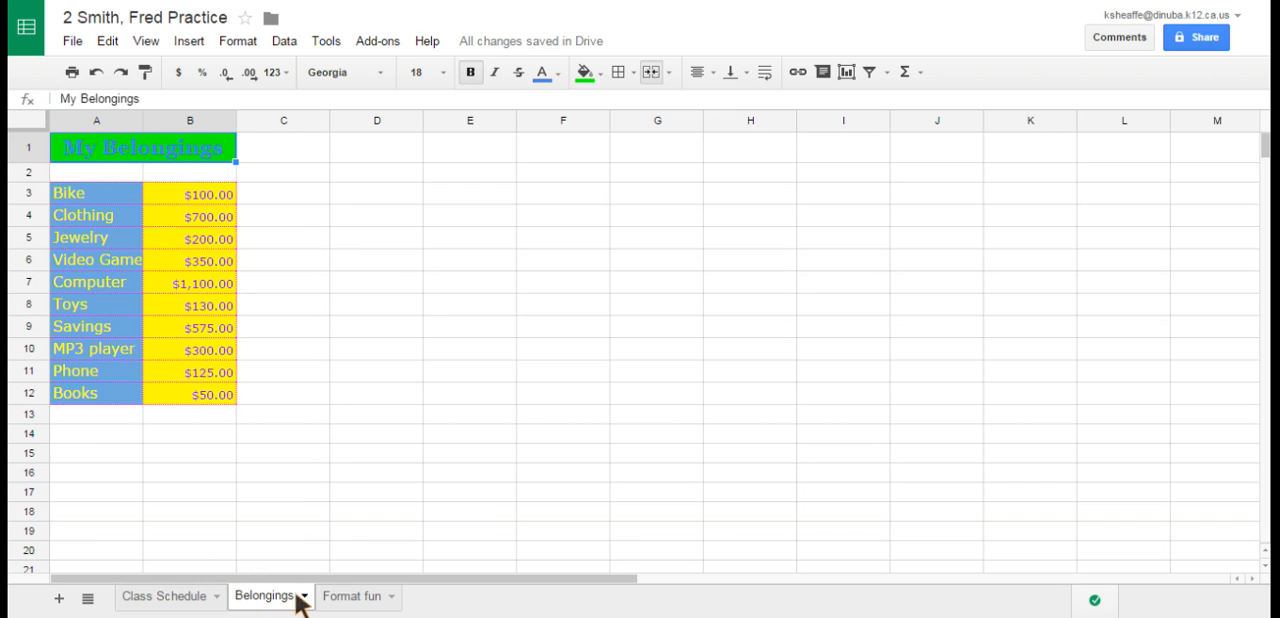
click(355, 598)
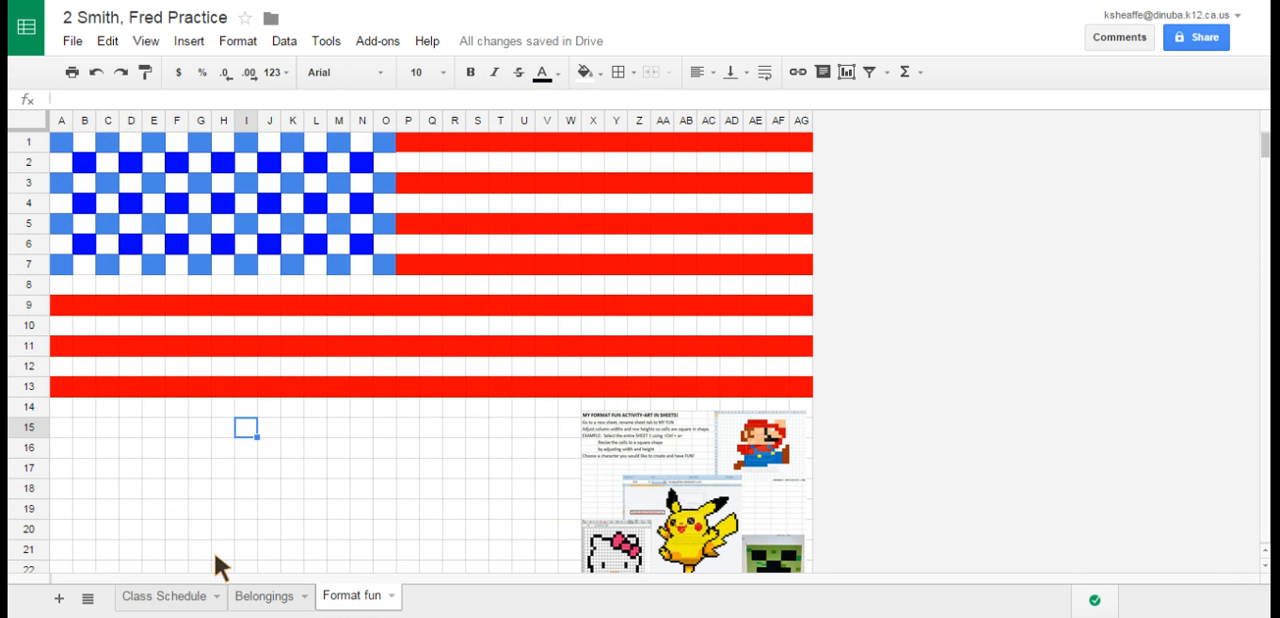
click(59, 599)
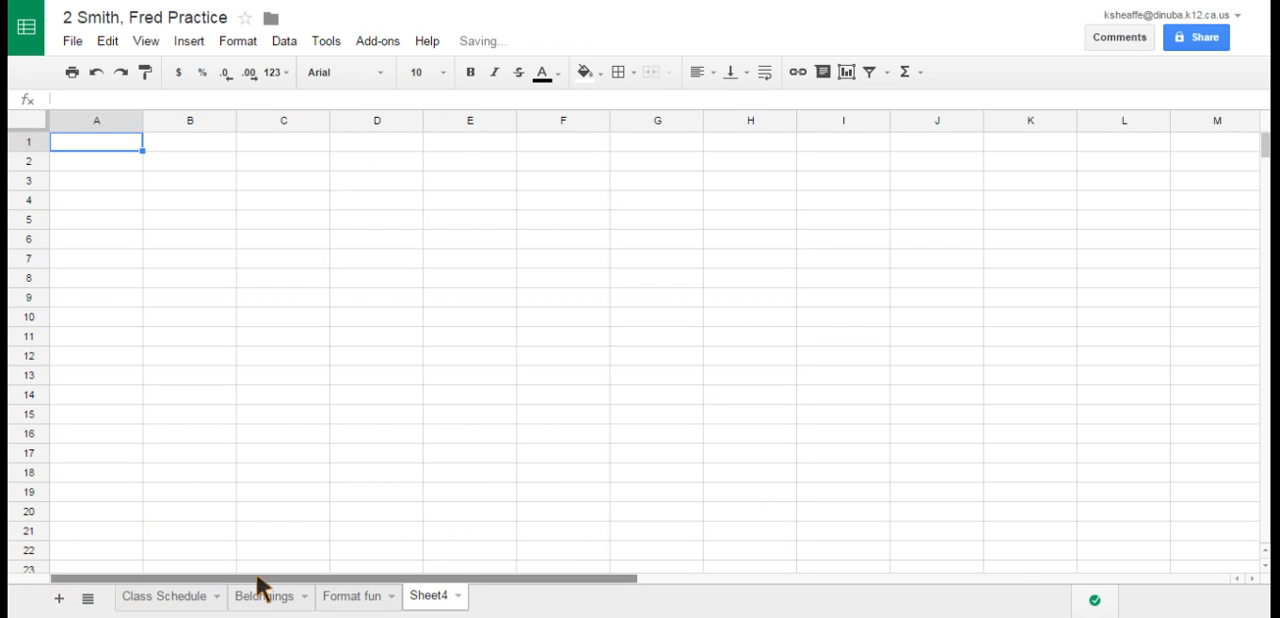
click(430, 598)
double_click(430, 598)
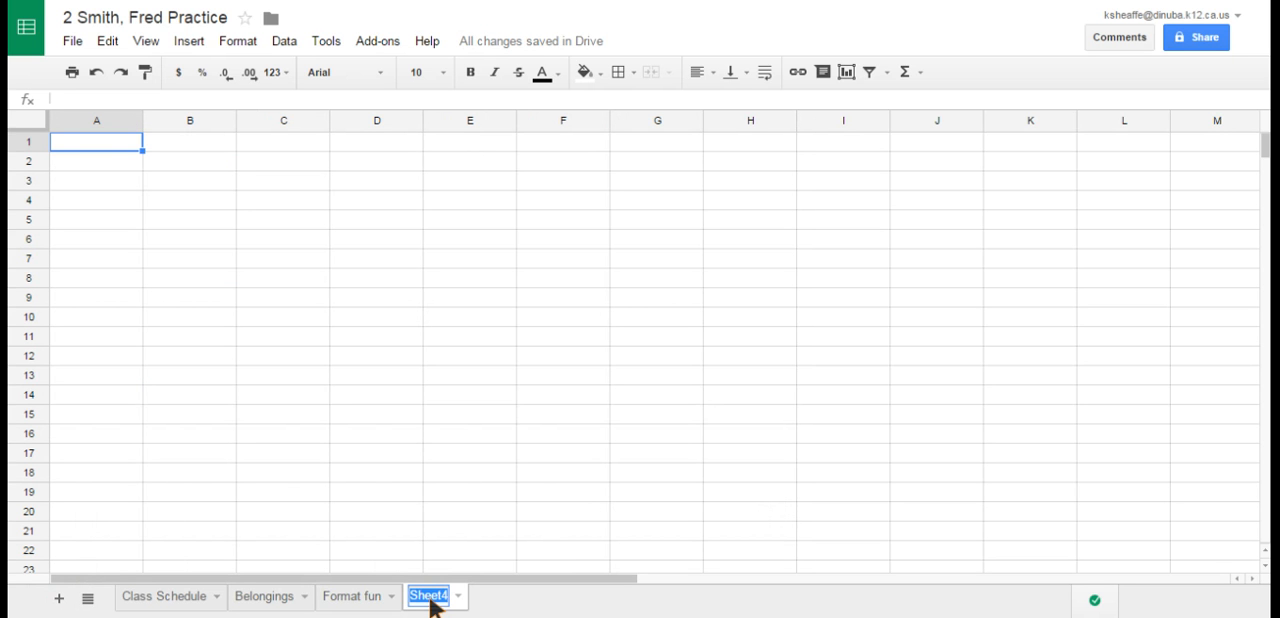
text(Fast F)
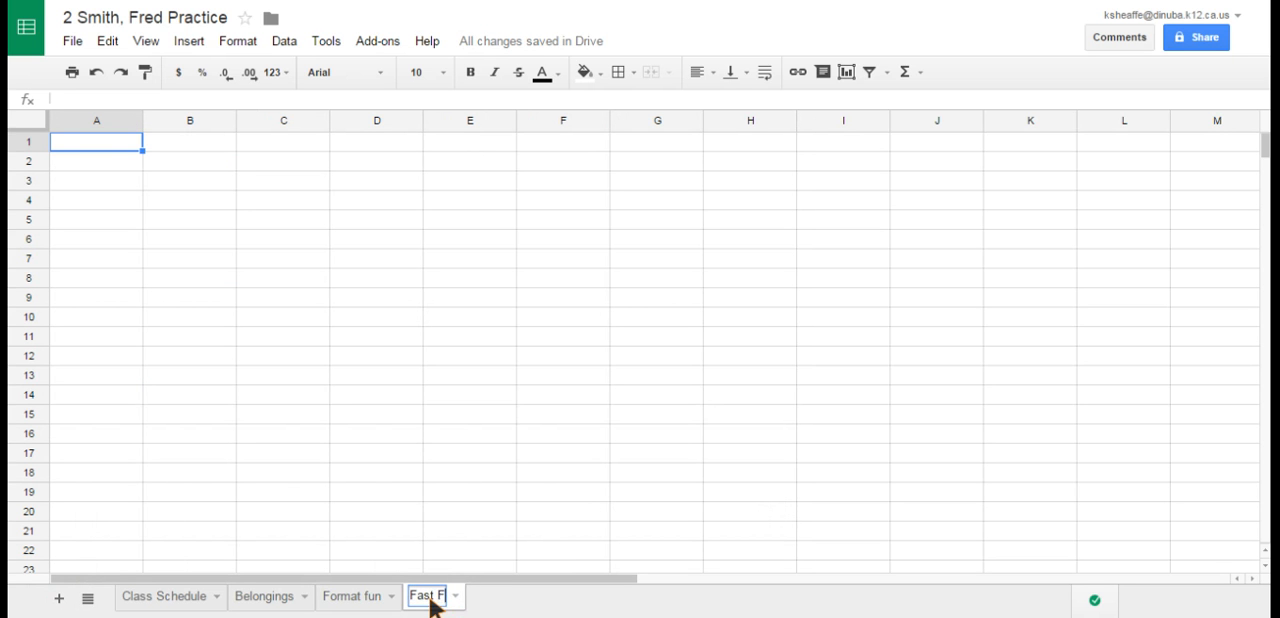
text(ood F)
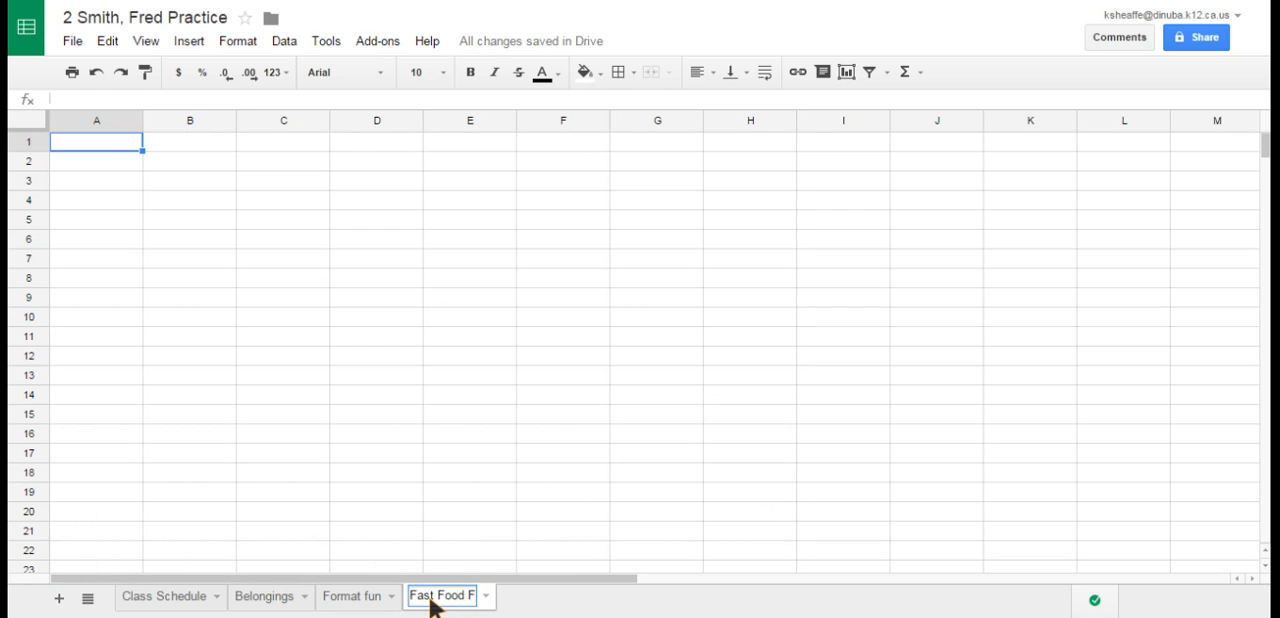
key(BackSpace)
key(BackSpace)
key(Return)
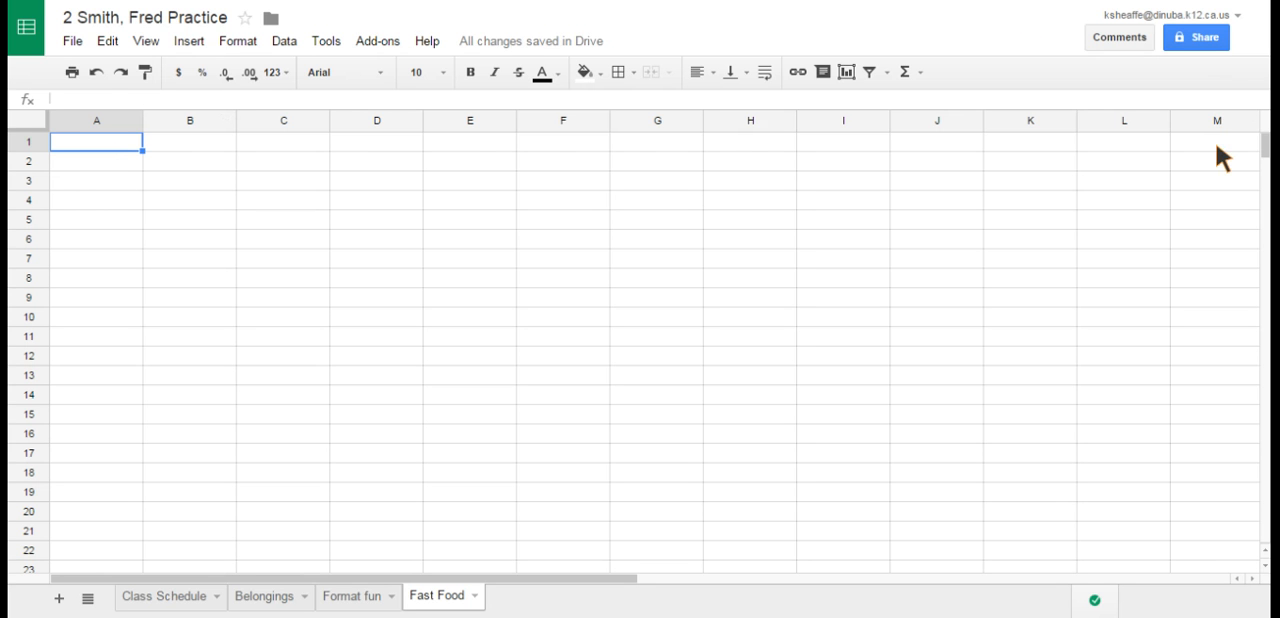
- Fill in the headings RESTAURANT through SUGAR and the McDonalds Double Cheeseburger row, and widen the ITEM and CHOLESTEROL columns to fit their text
text(RESTAURANT	ITEM	CALORIES	TOTAL FAT	CHOLESTEROL	SODIUM	FIBER	SUGAR)
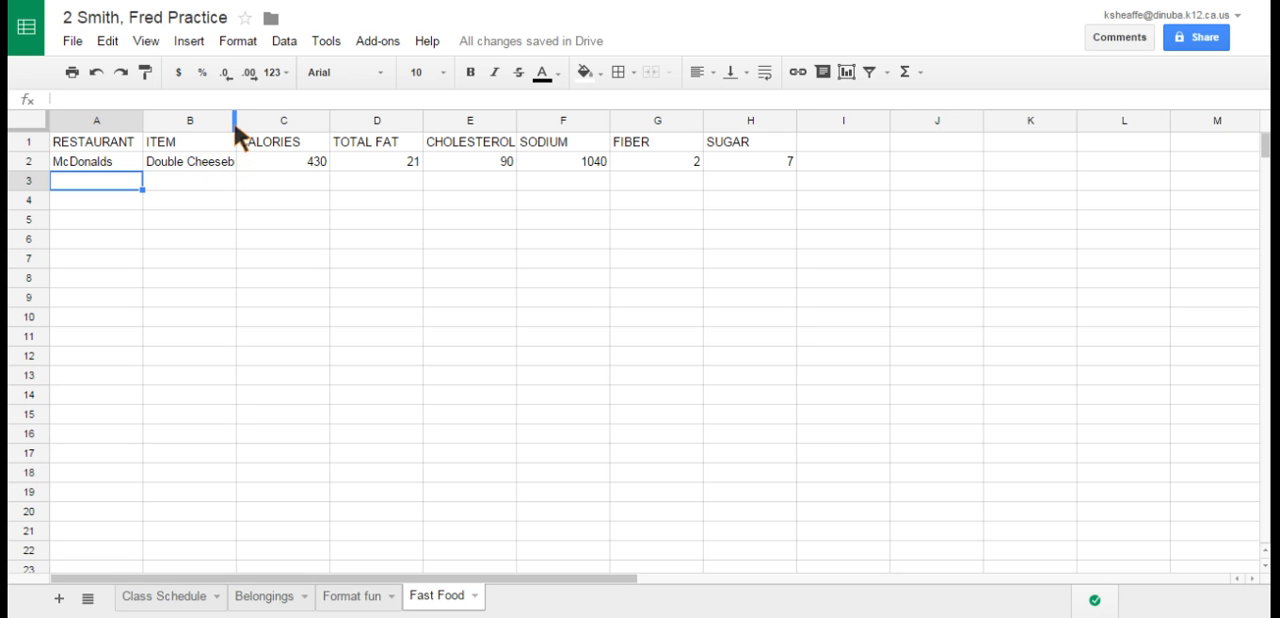
drag(233, 121, 284, 118)
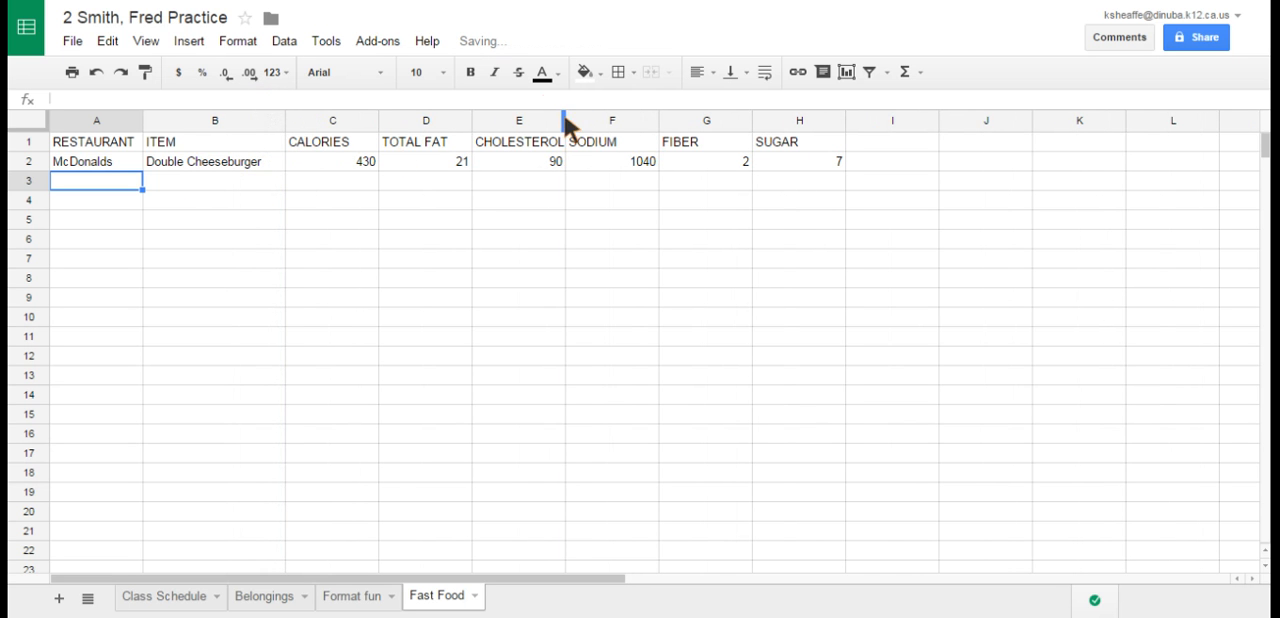
drag(566, 121, 577, 122)
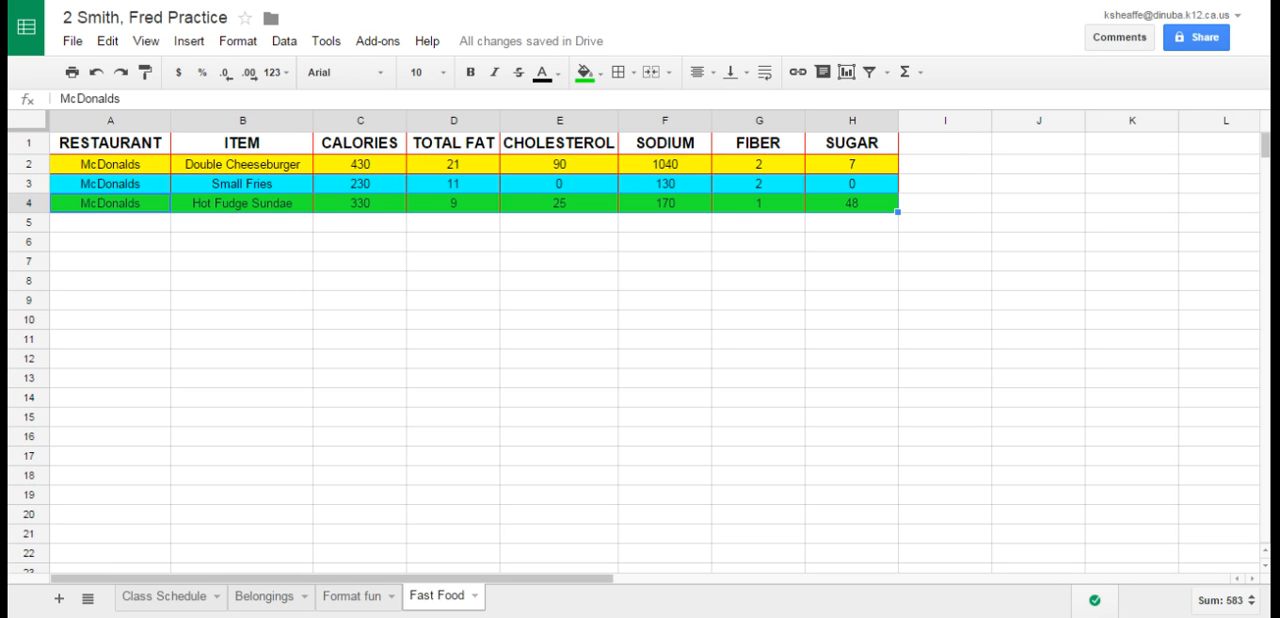
- Total the CALORIES column in cell C5 with the formula =SUM(C2:C4)
click(355, 224)
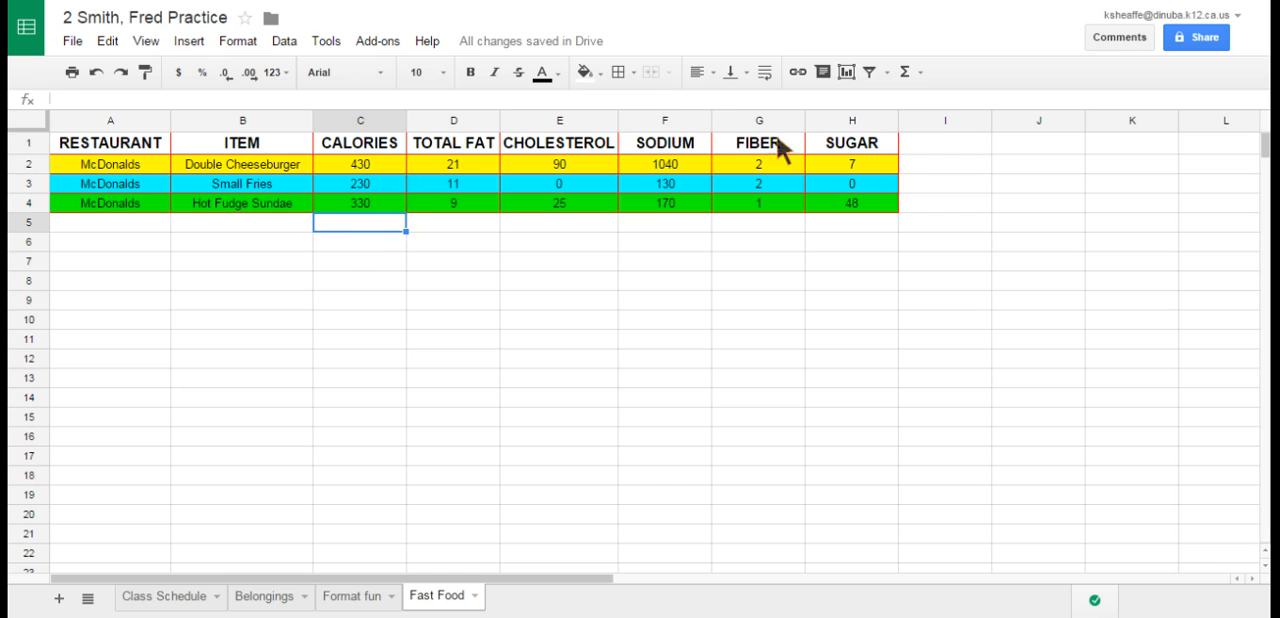
click(907, 73)
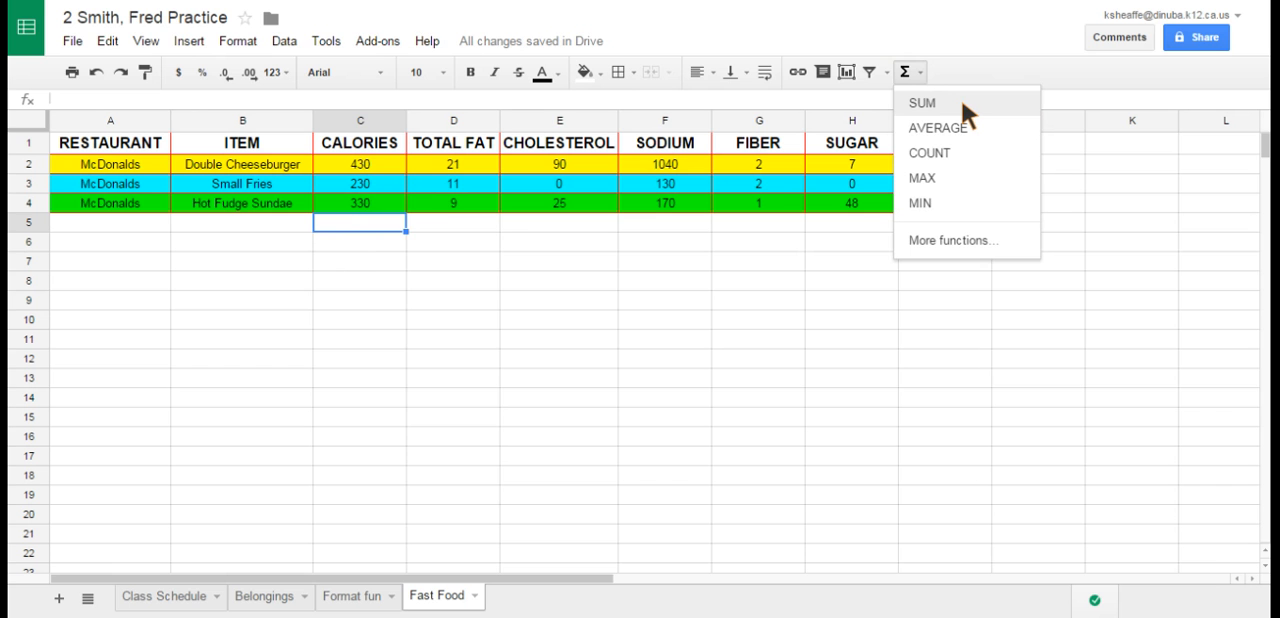
click(963, 103)
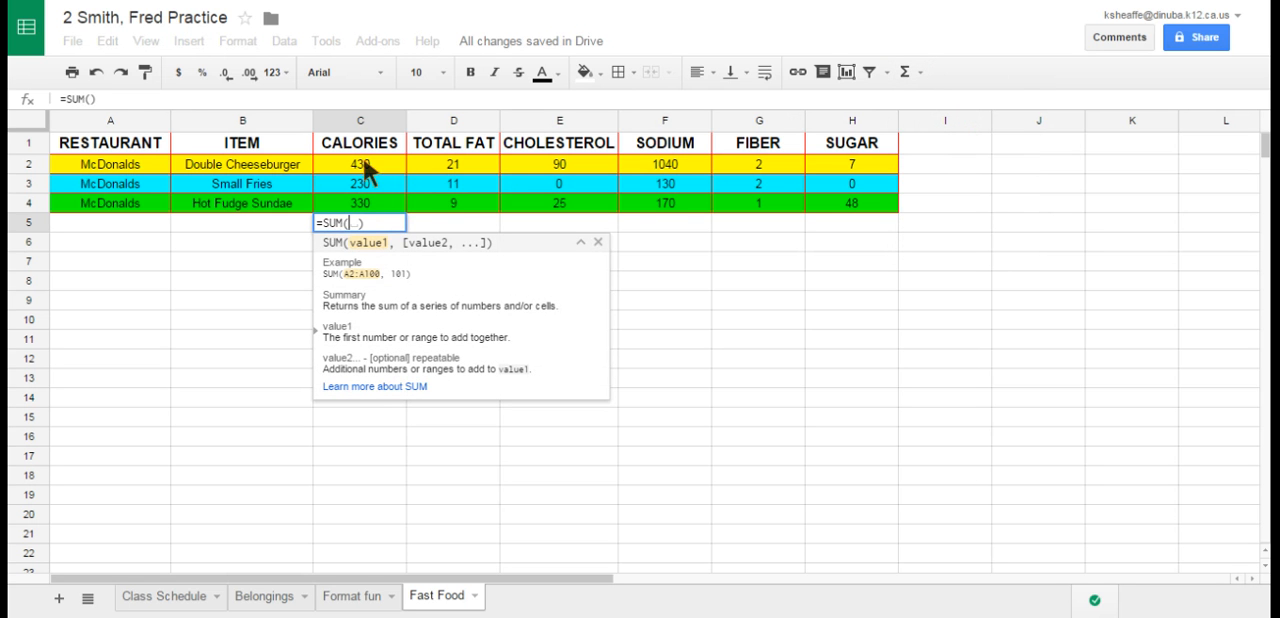
drag(363, 156, 360, 203)
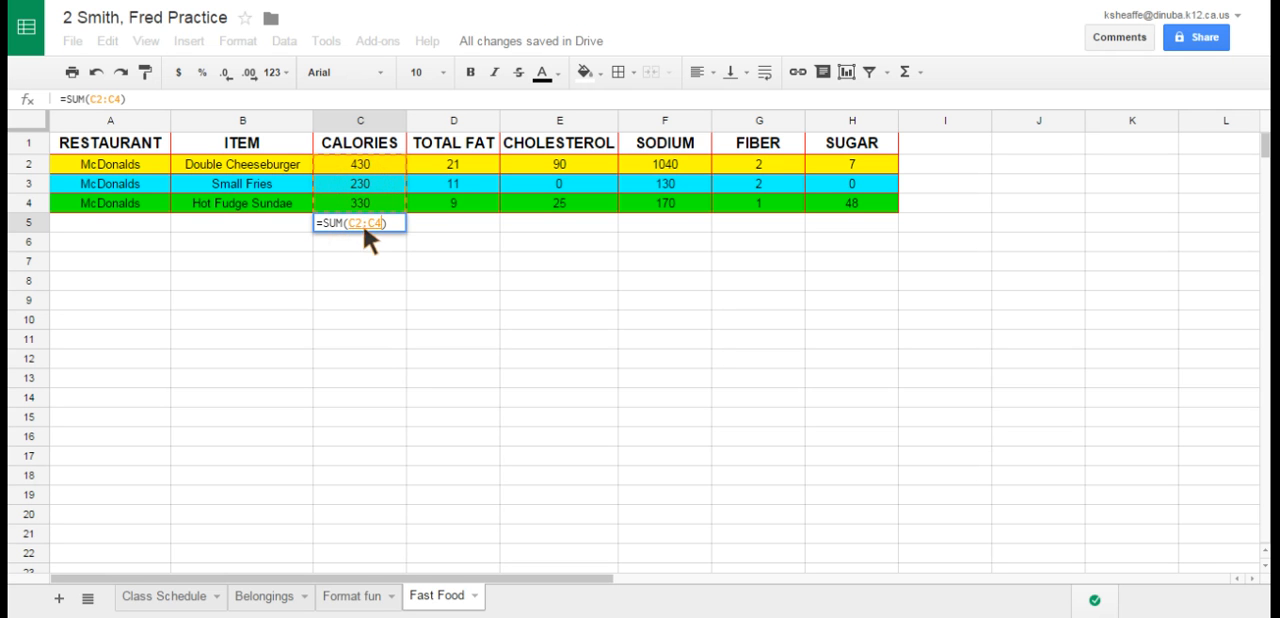
key(Return)
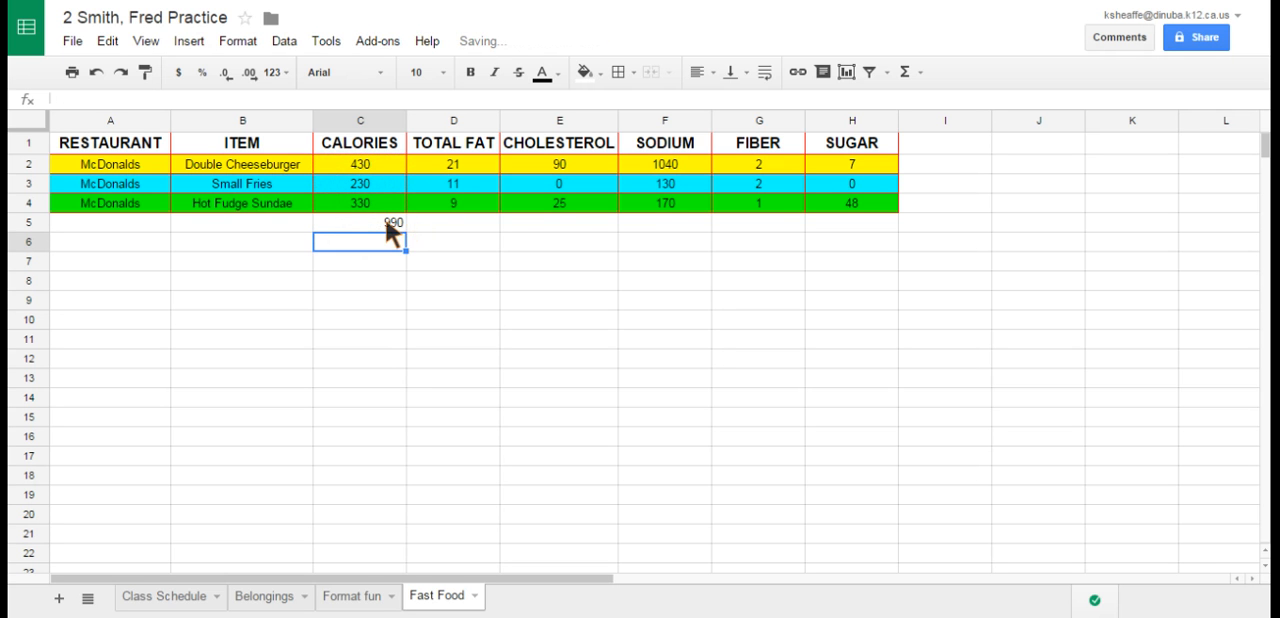
- Label the sum row by entering TOTAL in cell B5
click(253, 225)
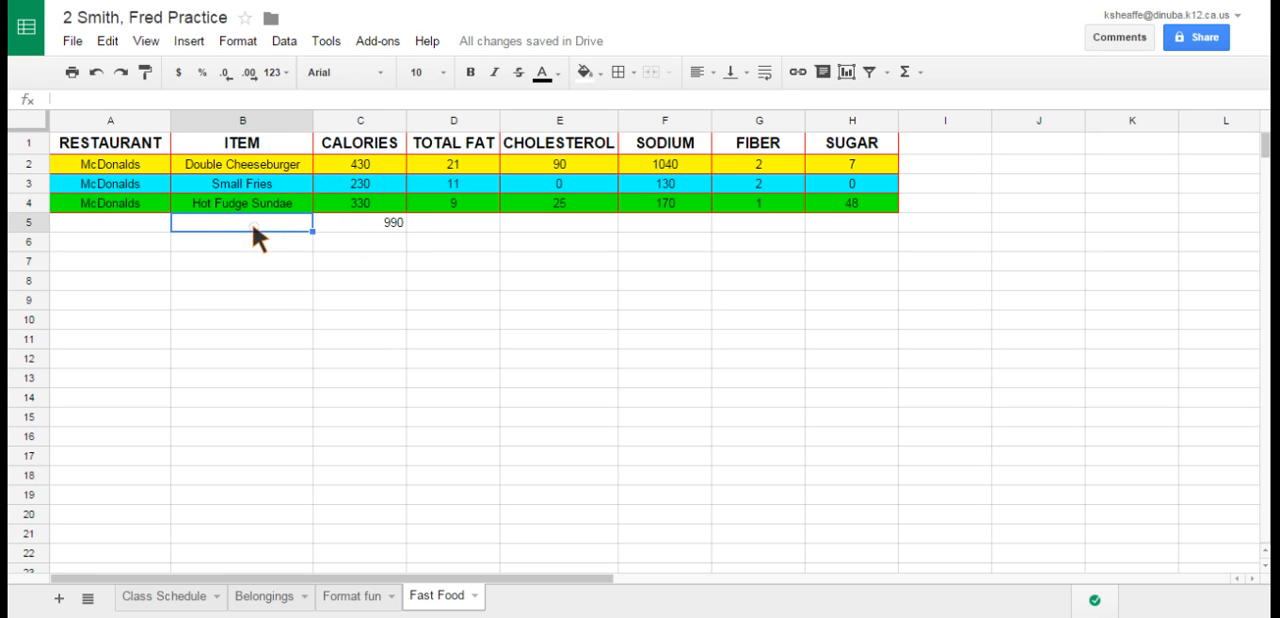
text(TOTAL)
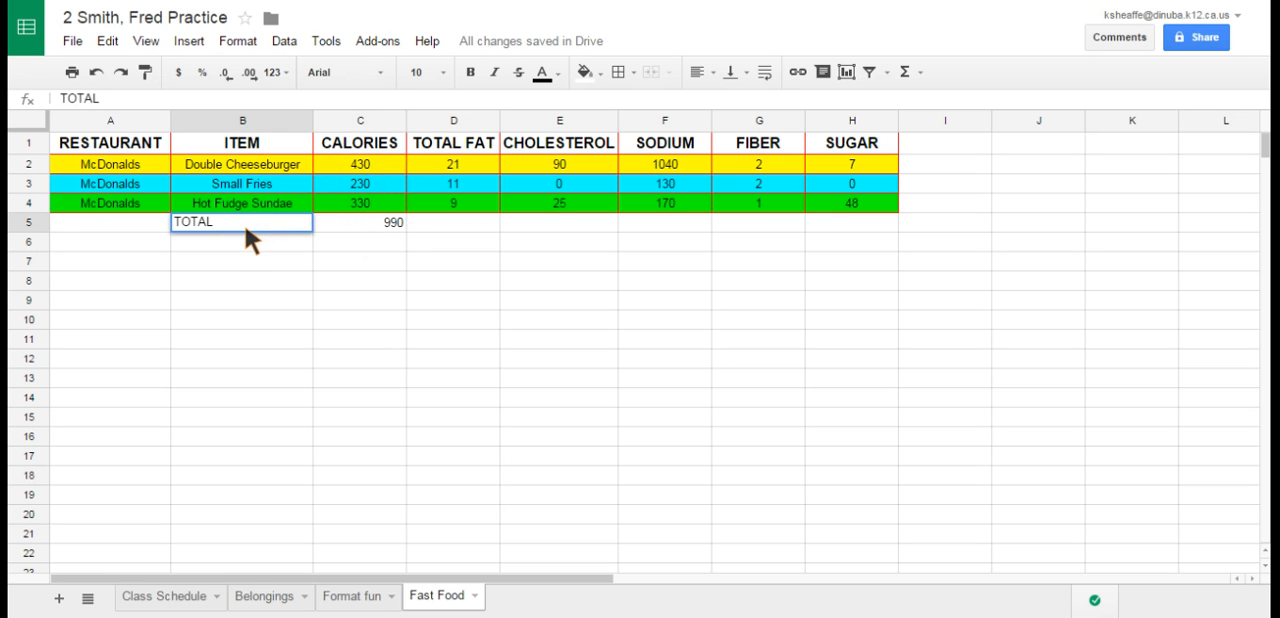
key(Return)
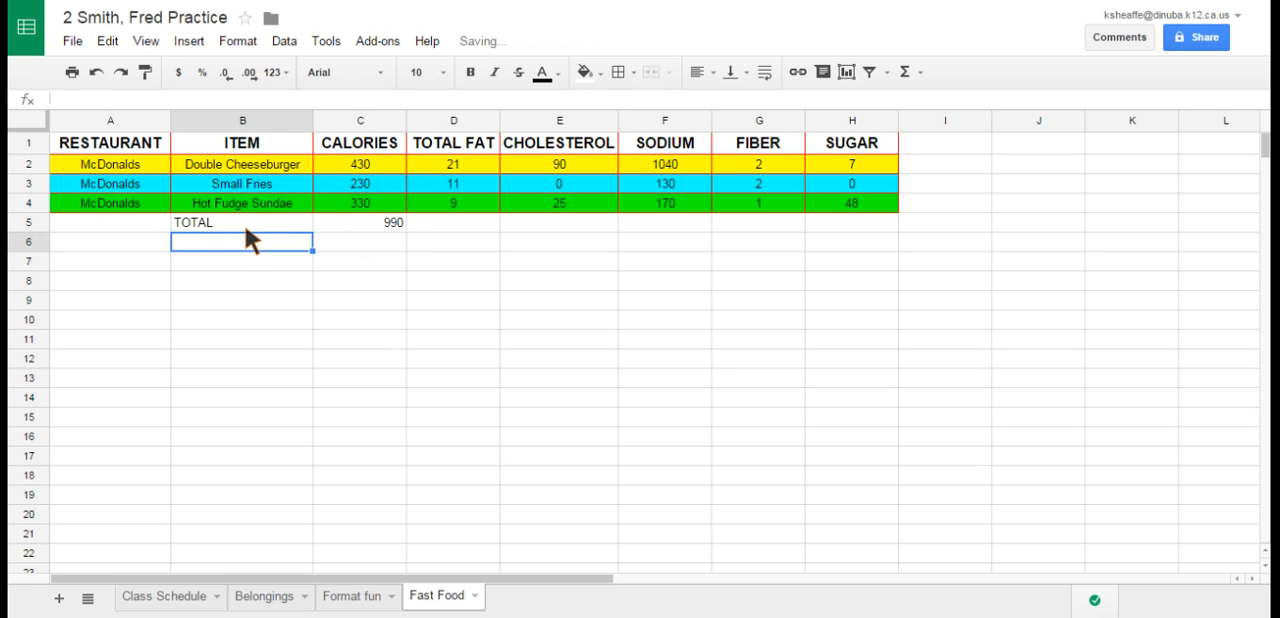
- Copy the calorie sum formula from C5 across the row through the SUGAR column, H5
click(391, 222)
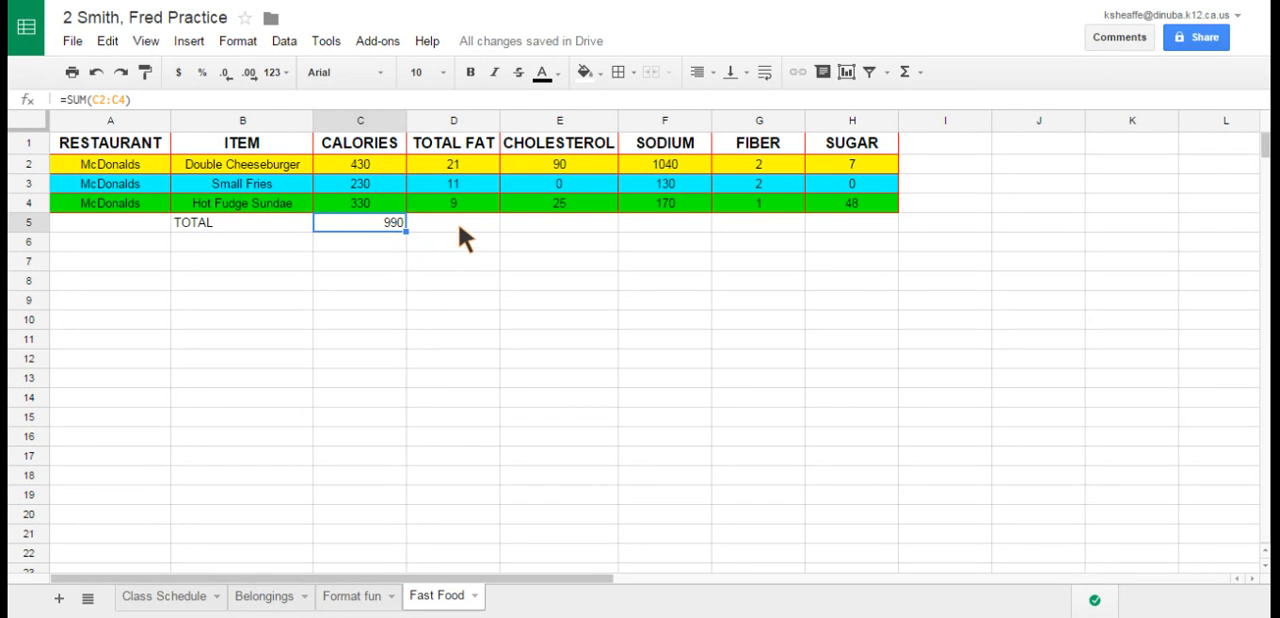
click(460, 226)
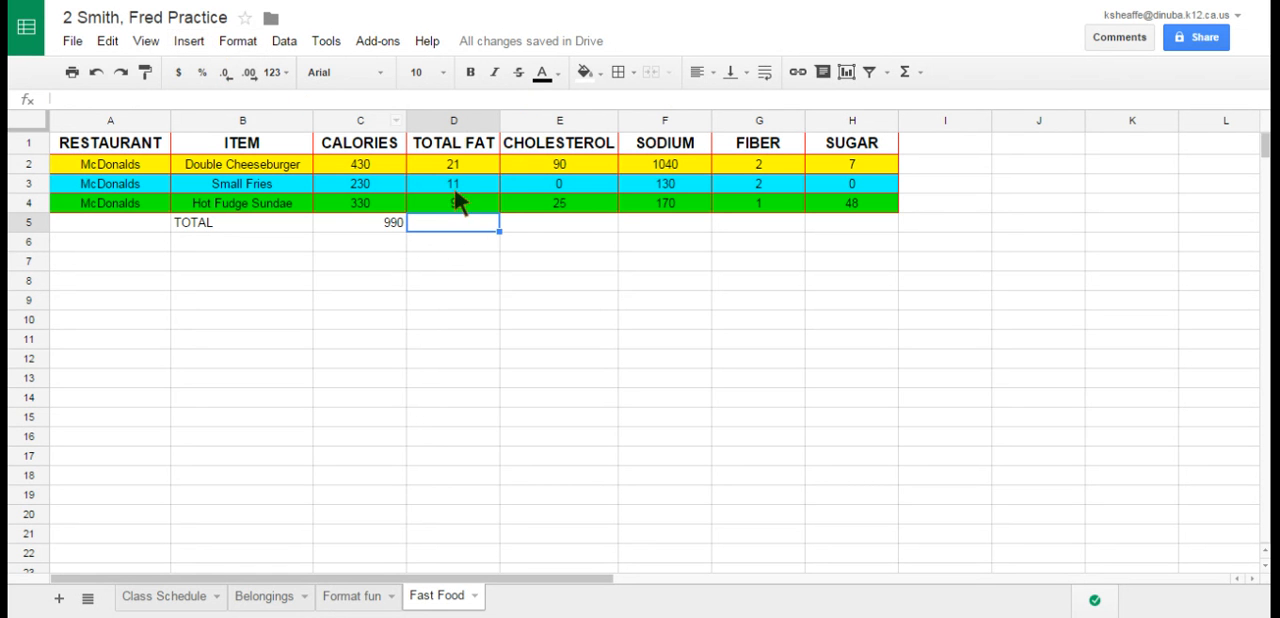
click(380, 226)
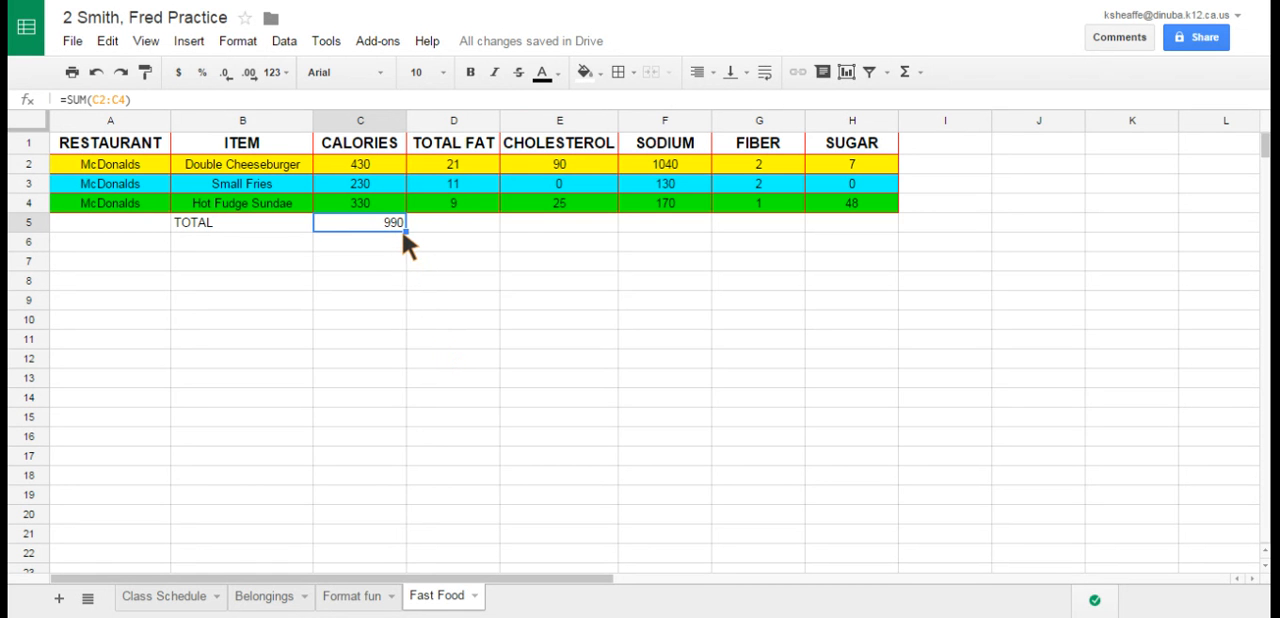
drag(404, 229, 831, 229)
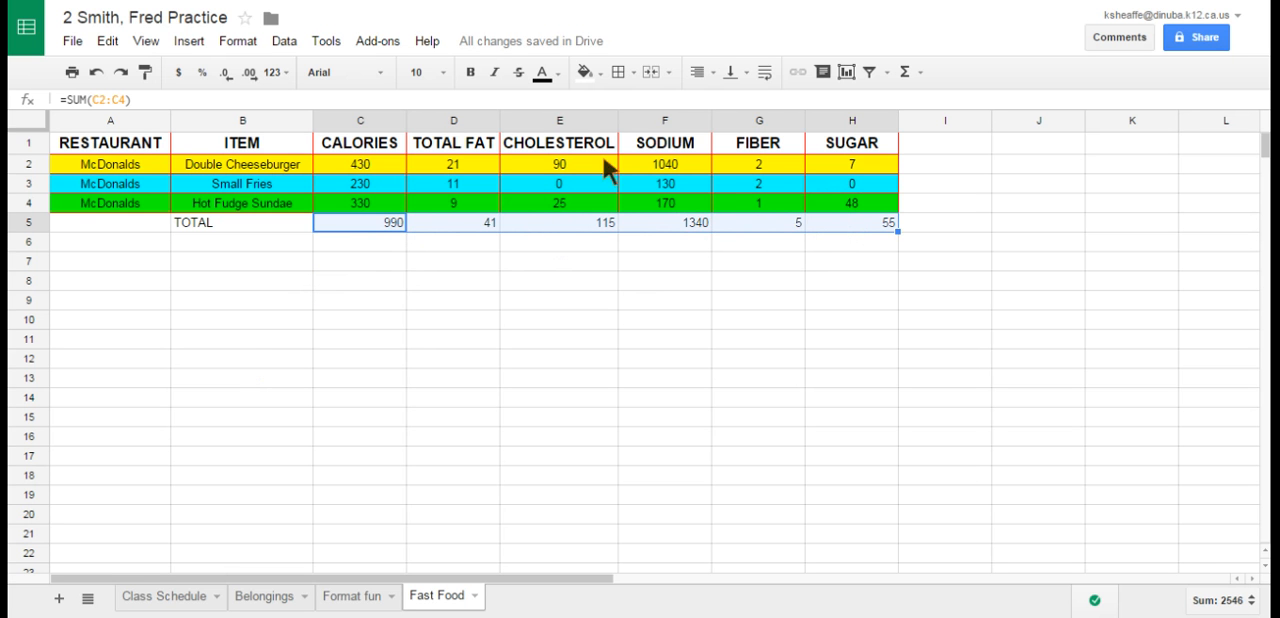
- Center the totals in C5:H5 horizontally and give these cells a red fill
click(712, 73)
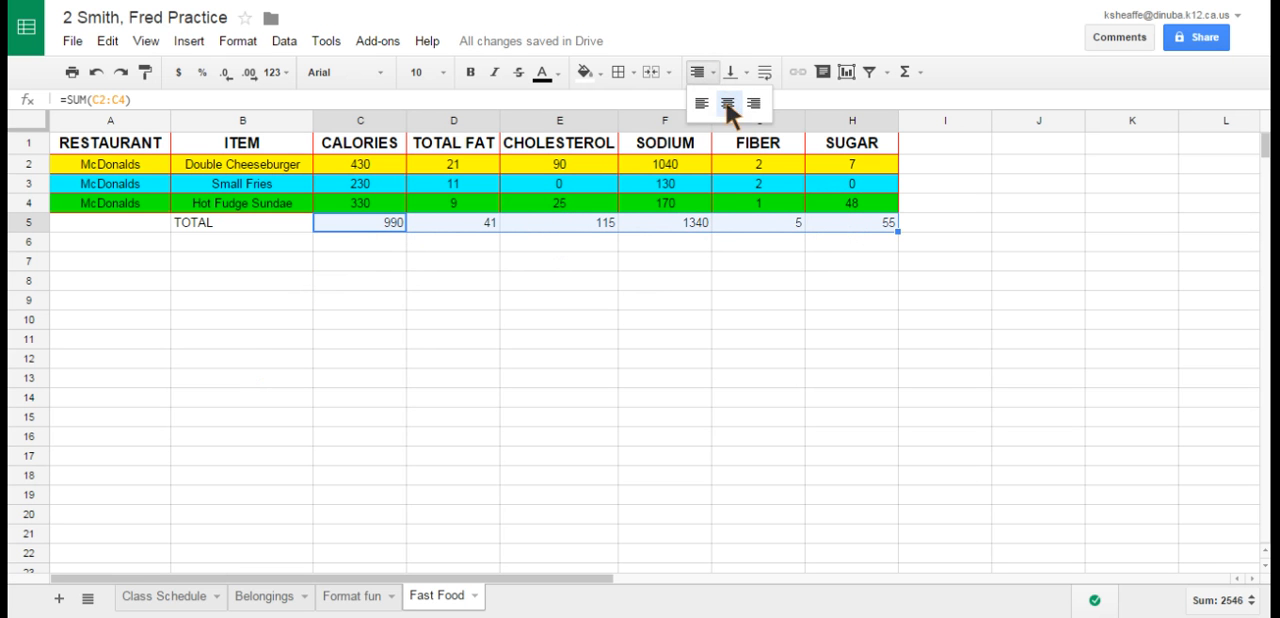
click(728, 112)
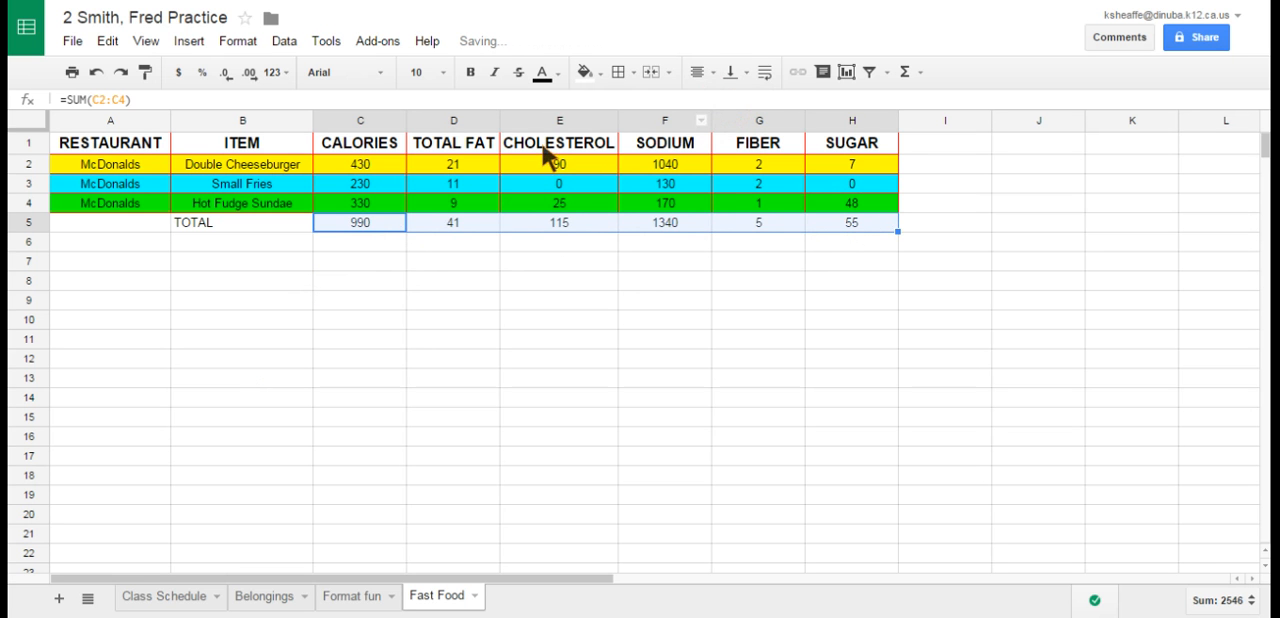
click(588, 75)
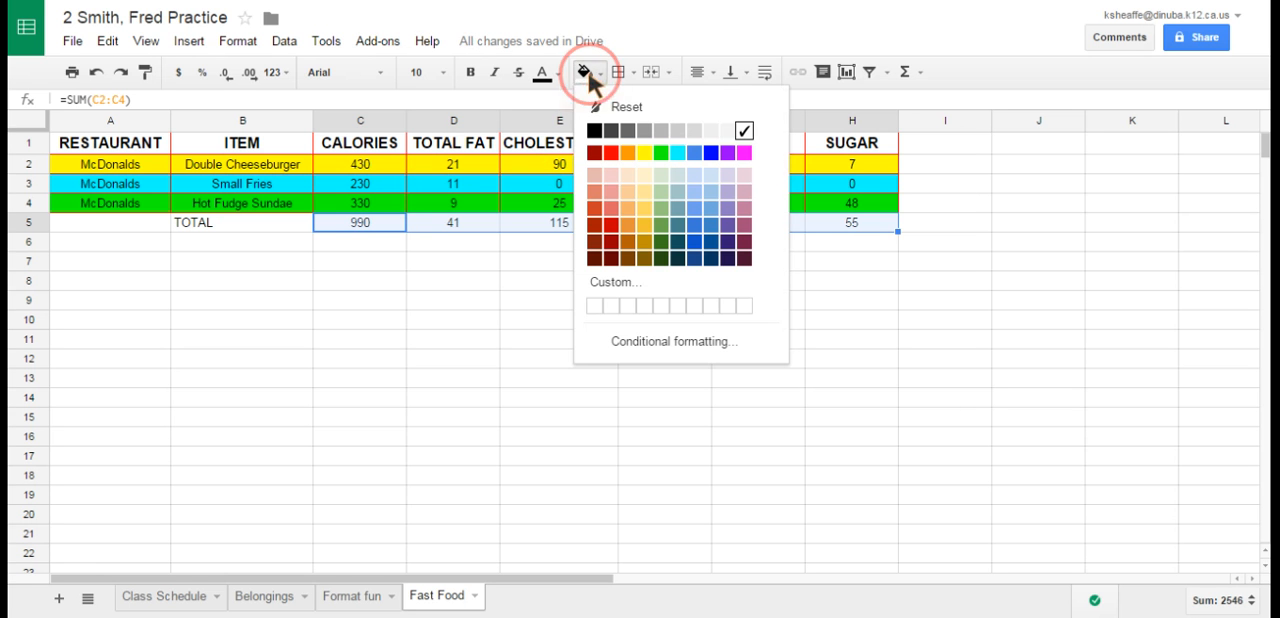
click(611, 154)
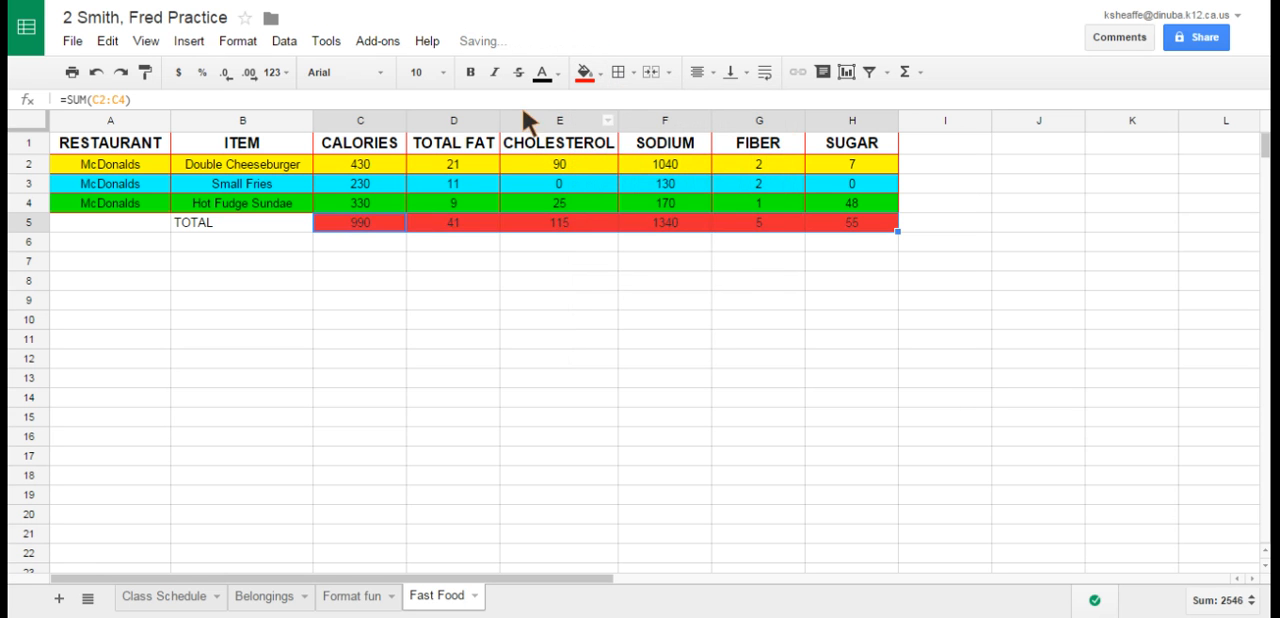
- Format the totals in C5:H5 as white, bold text at font size 14
click(540, 80)
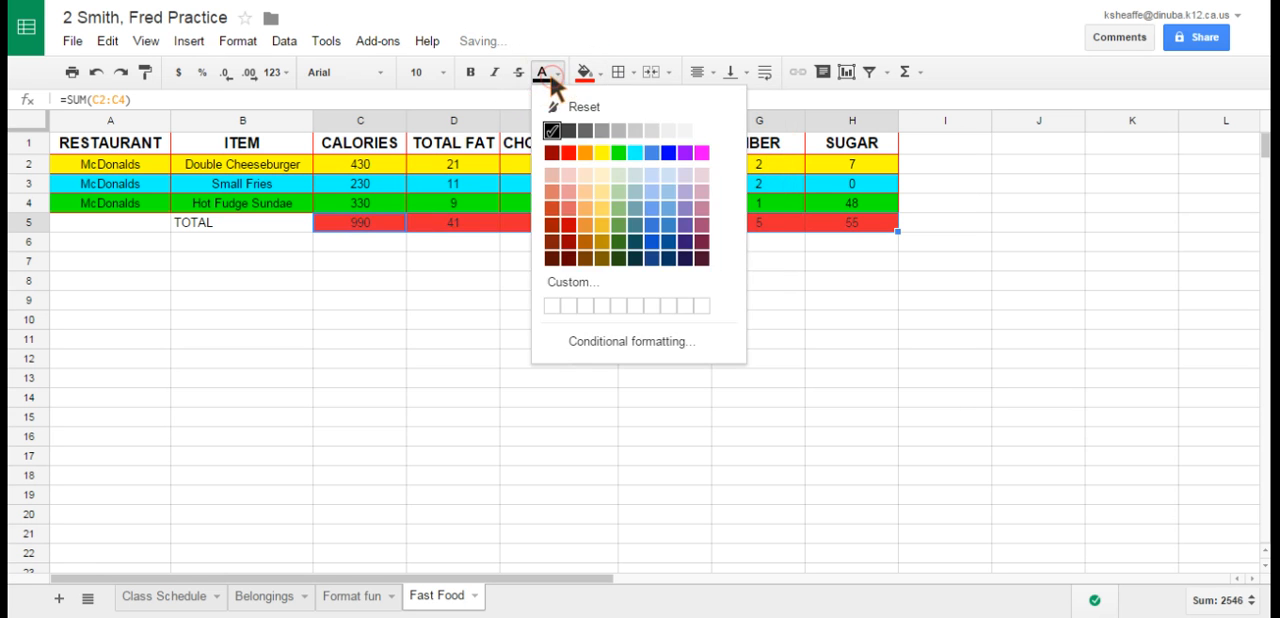
click(709, 128)
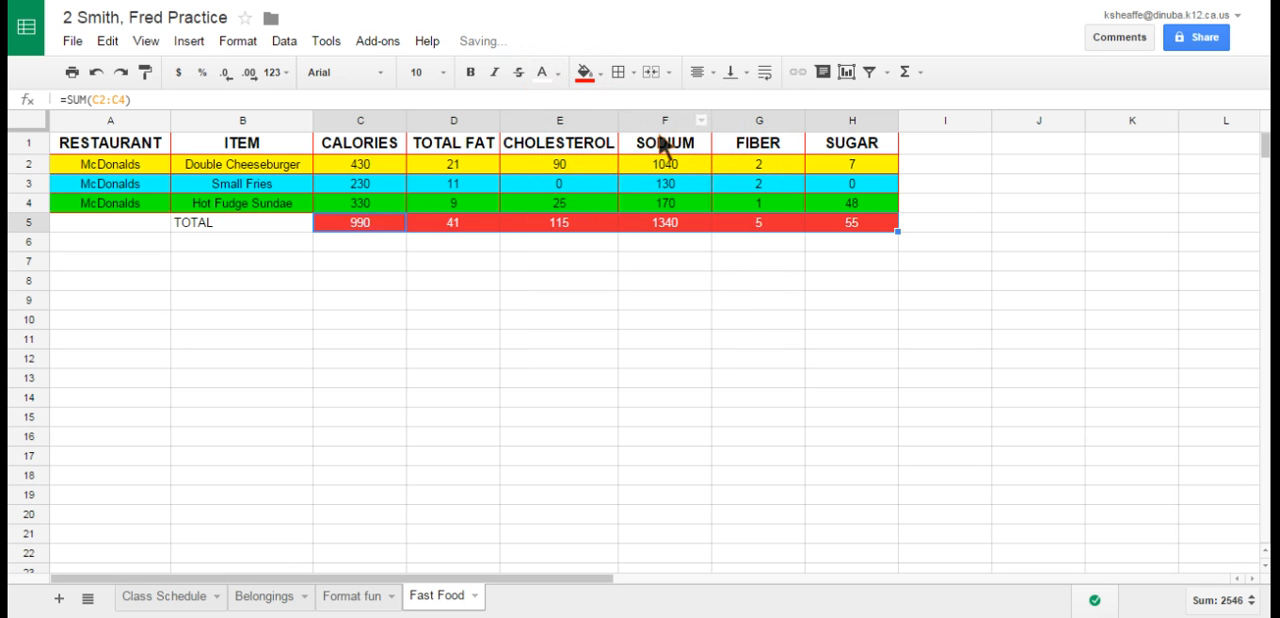
click(443, 72)
click(436, 278)
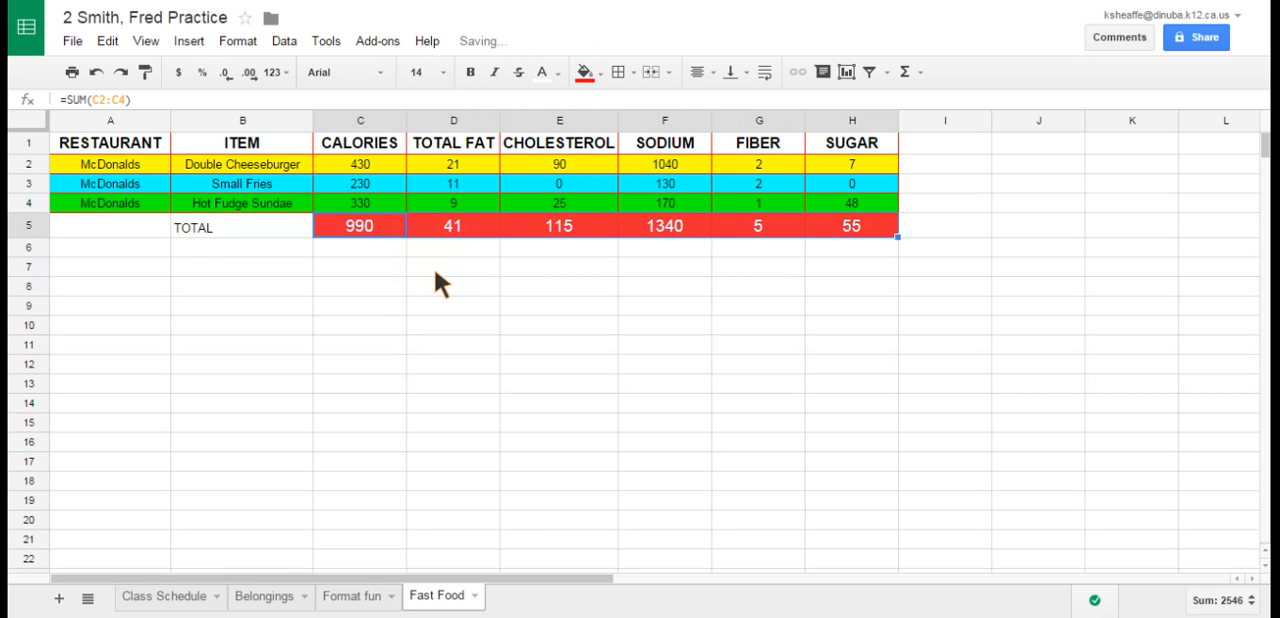
click(472, 76)
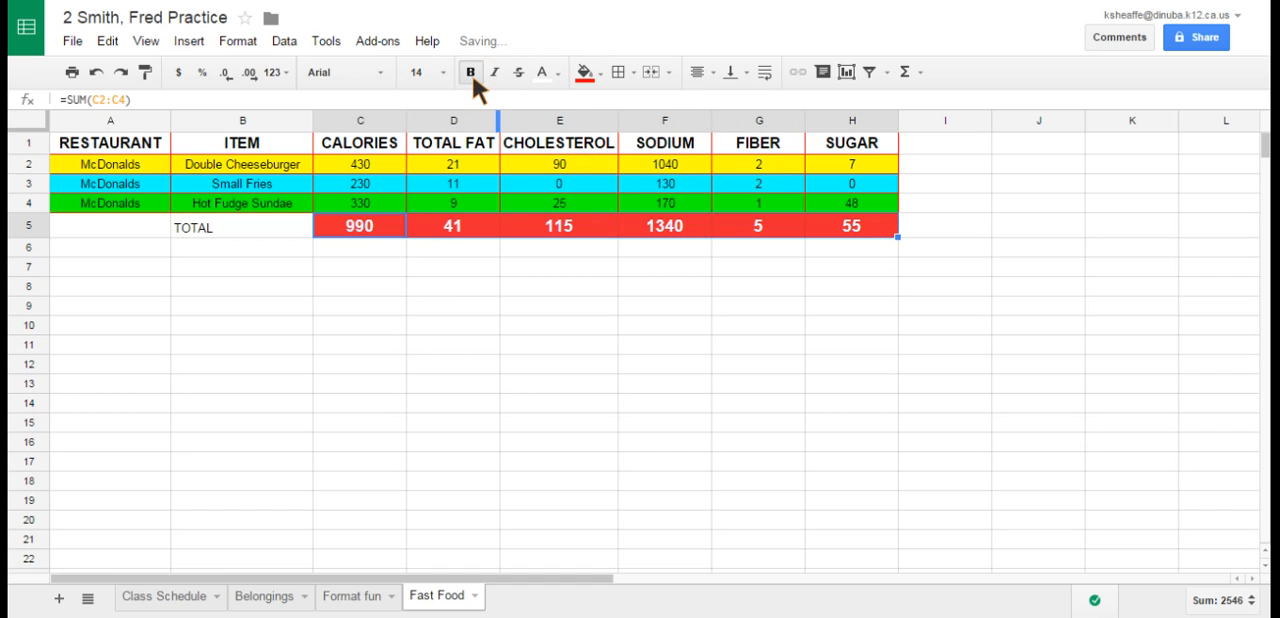